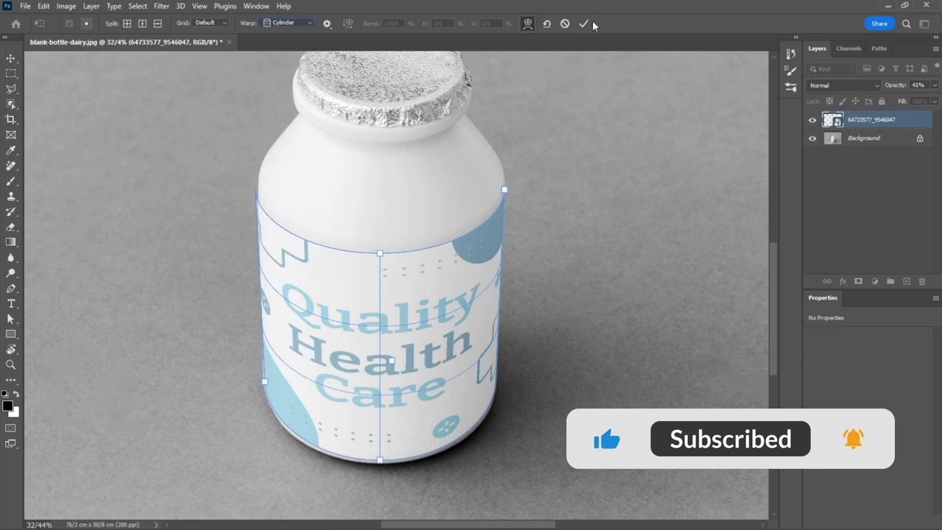
Apply the cylinder warp to the bottle label and raise the label layer's opacity to 100%.
left_click(584, 24)
left_click_drag(893, 88, 918, 98)
scroll(515, 280, "down", 5)
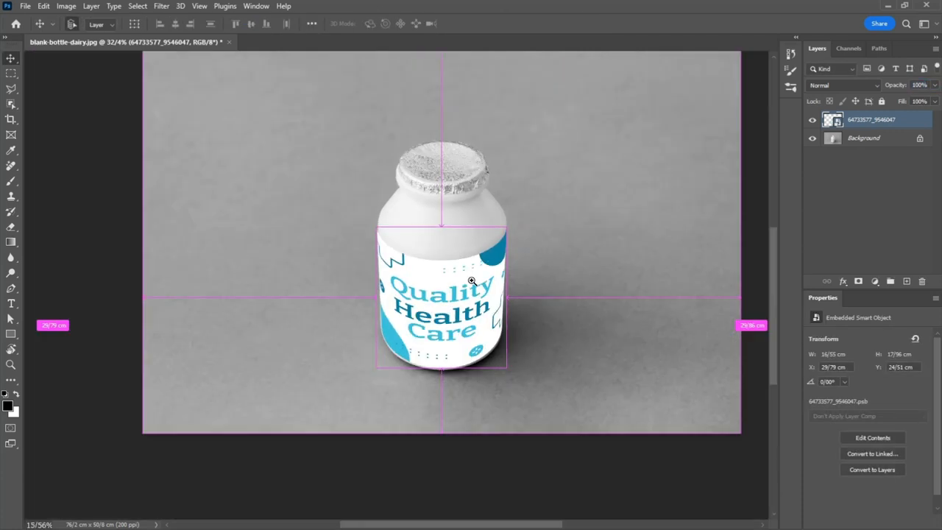
Undo the label's opacity change and distort its upper-left corner inward to match the bottle's edge.
scroll(474, 277, "up", 7)
key("ctrl+z")
key("ctrl+t")
scroll(317, 148, "up", 6)
left_click_drag(358, 342, 362, 364)
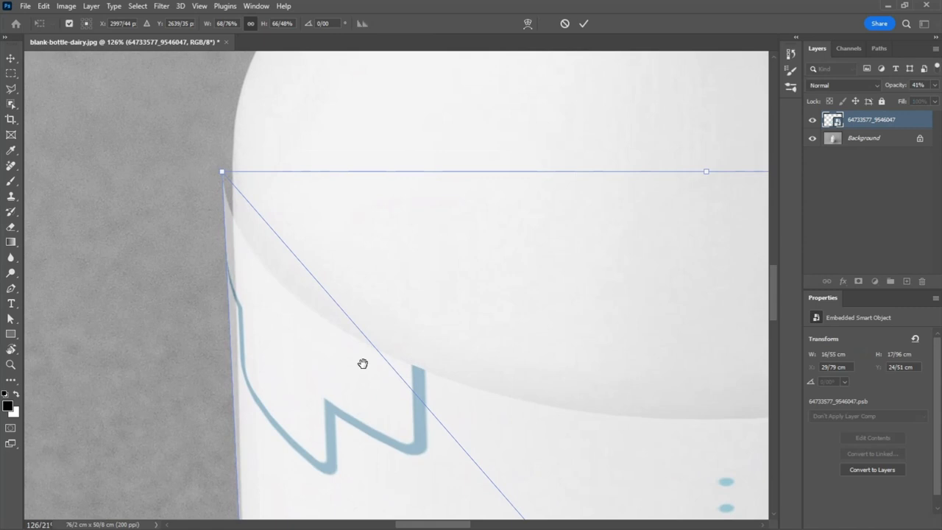
scroll(242, 183, "up", 3)
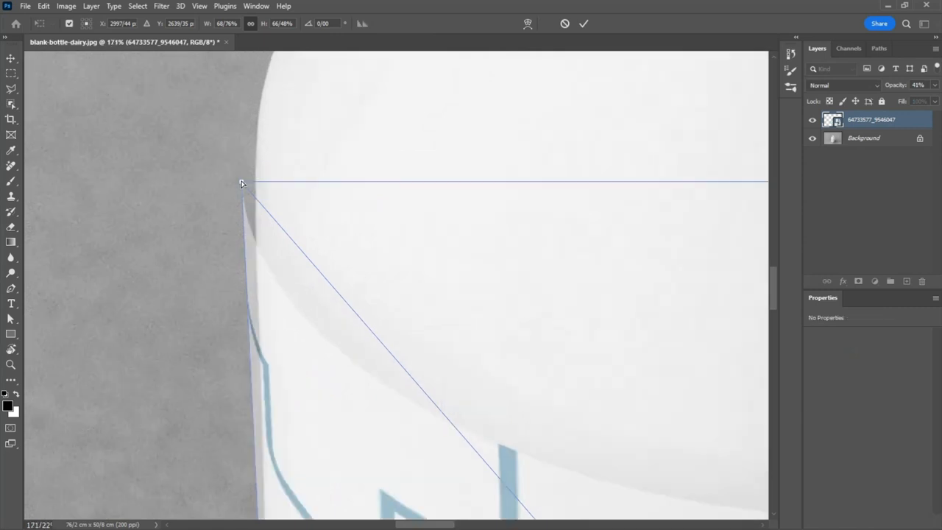
right_click(276, 208)
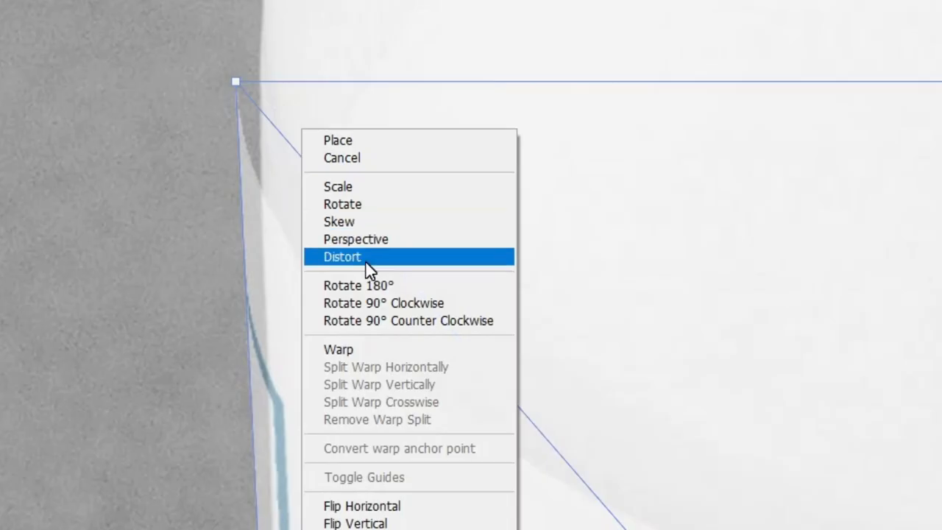
left_click(366, 260)
left_click_drag(236, 82, 252, 83)
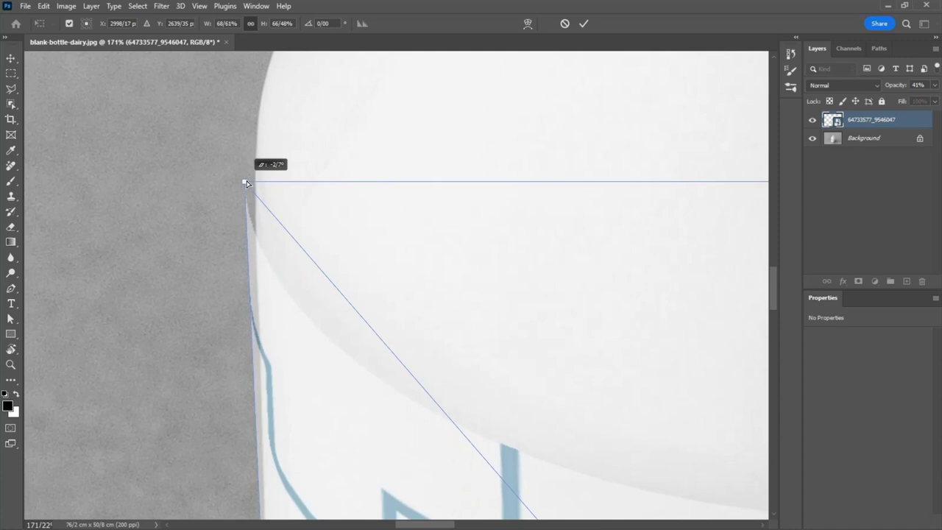
left_click_drag(251, 182, 255, 183)
left_click_drag(240, 473, 229, 432)
Add a Curves adjustment clipped to the label layer and lower its white point output to darken the highlights.
left_click(874, 281)
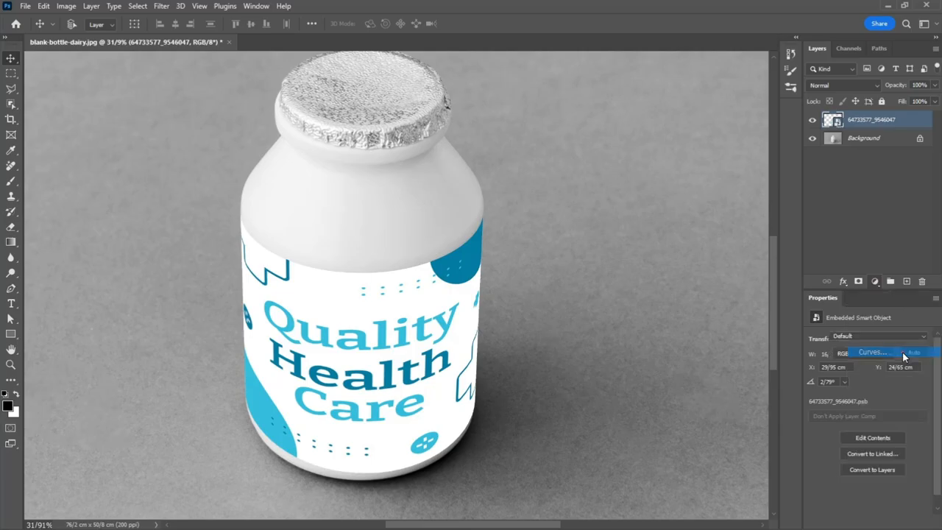
left_click(880, 284)
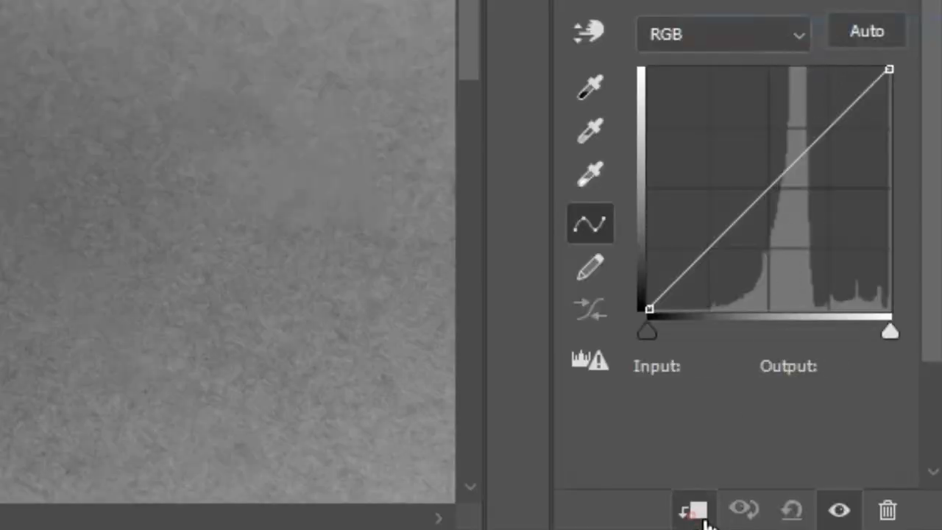
left_click(704, 519)
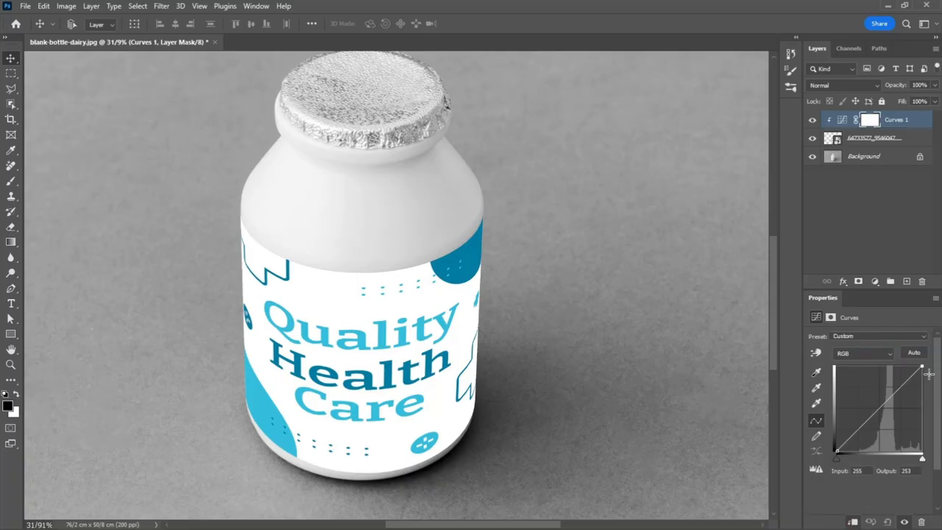
left_click_drag(928, 374, 929, 383)
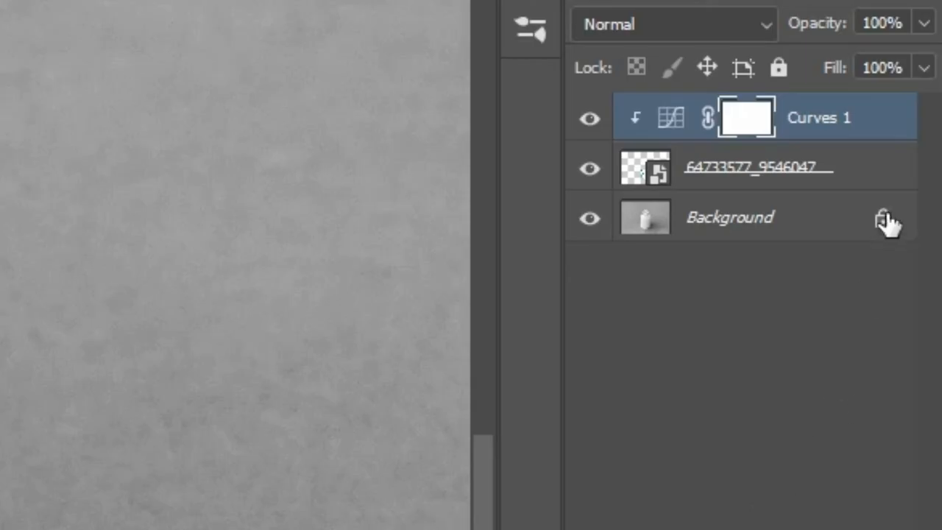
Split the label layer's Underlying Layer shadow slider in Blend If to 0 / 188.
left_click(893, 193)
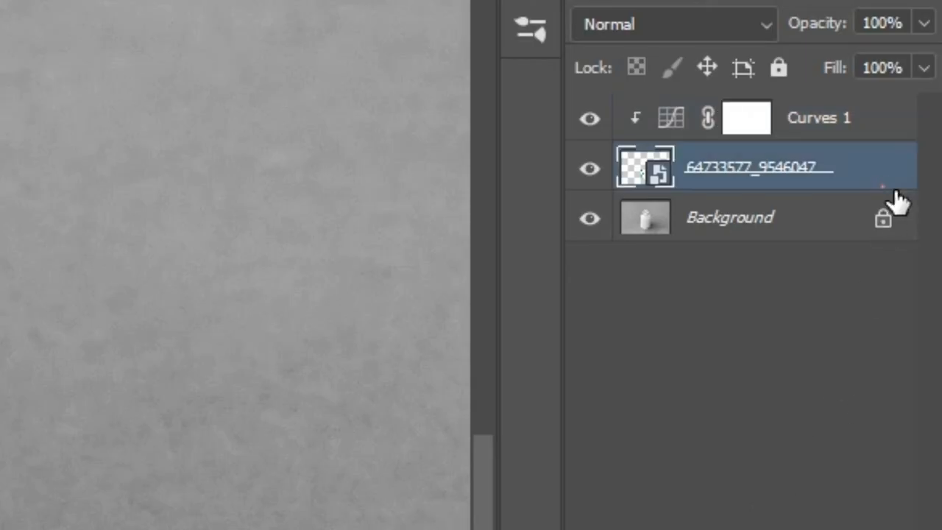
double_click(893, 193)
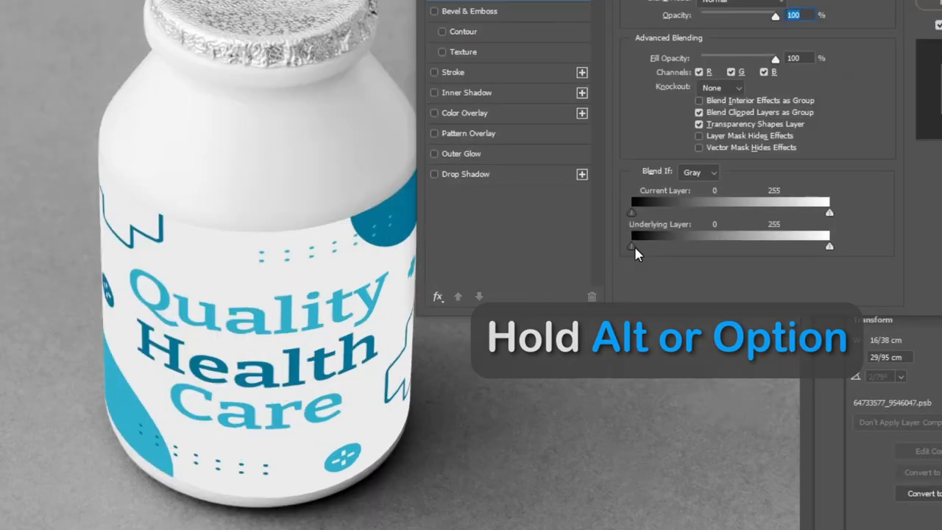
left_click_drag(634, 247, 779, 248)
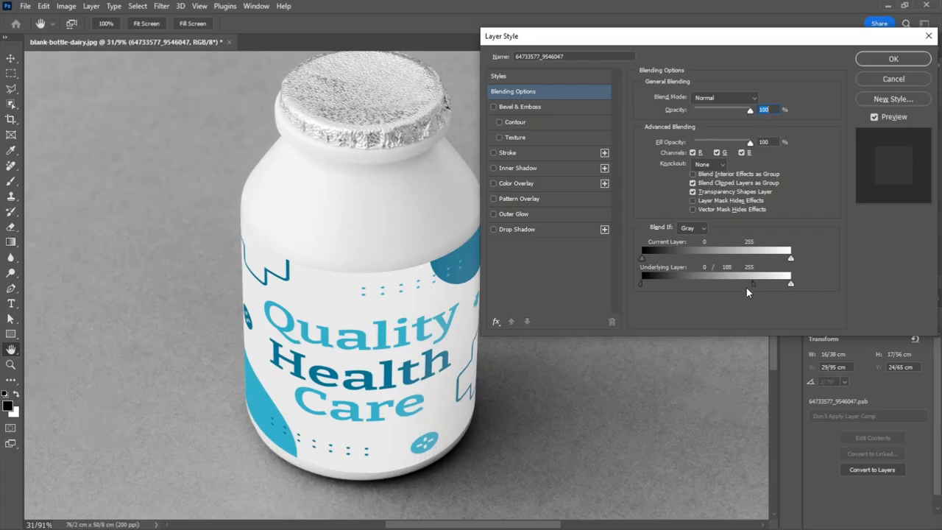
key("Return")
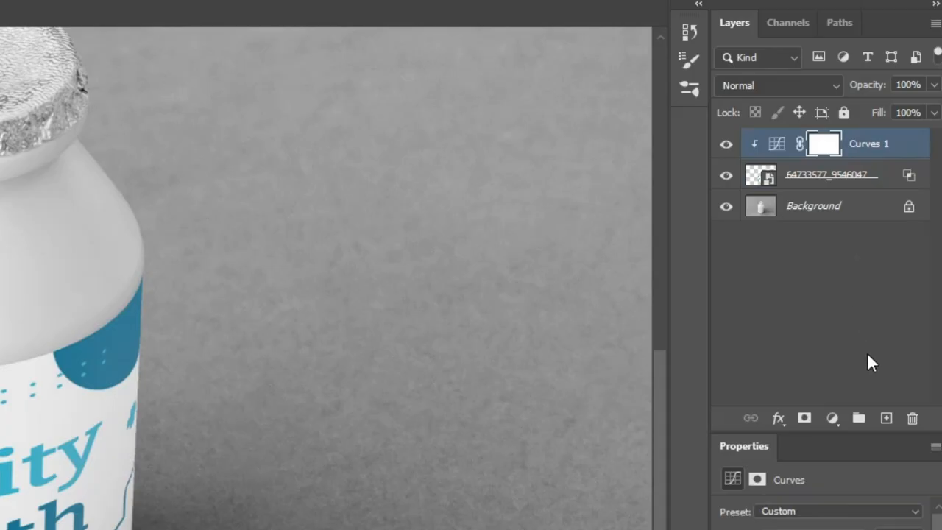
Add a new layer clipped to the label and draw a black-to-transparent linear gradient shading its right side.
left_click(886, 419)
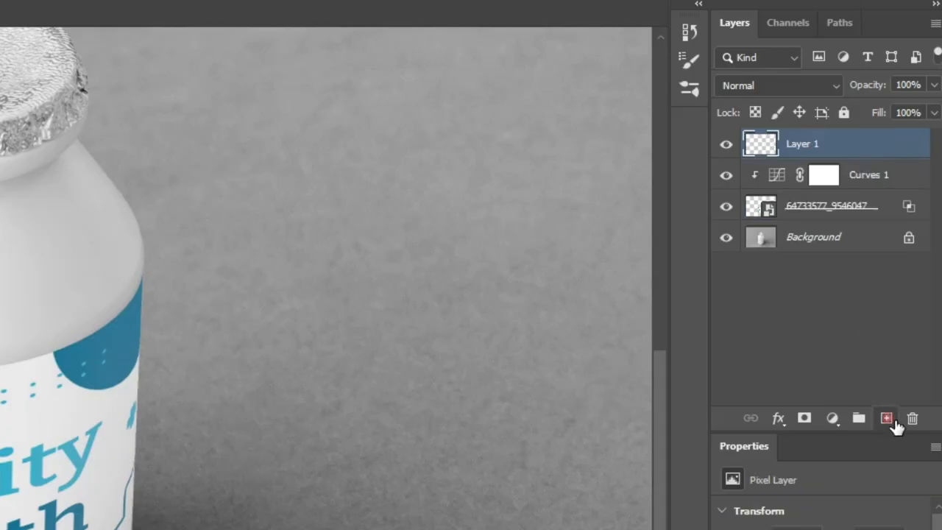
left_click(854, 167, "alt")
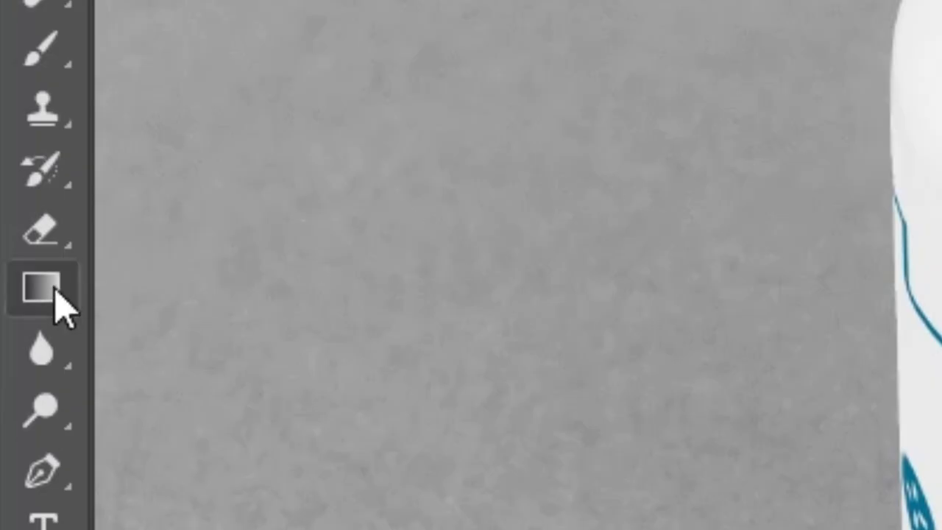
left_click(53, 295)
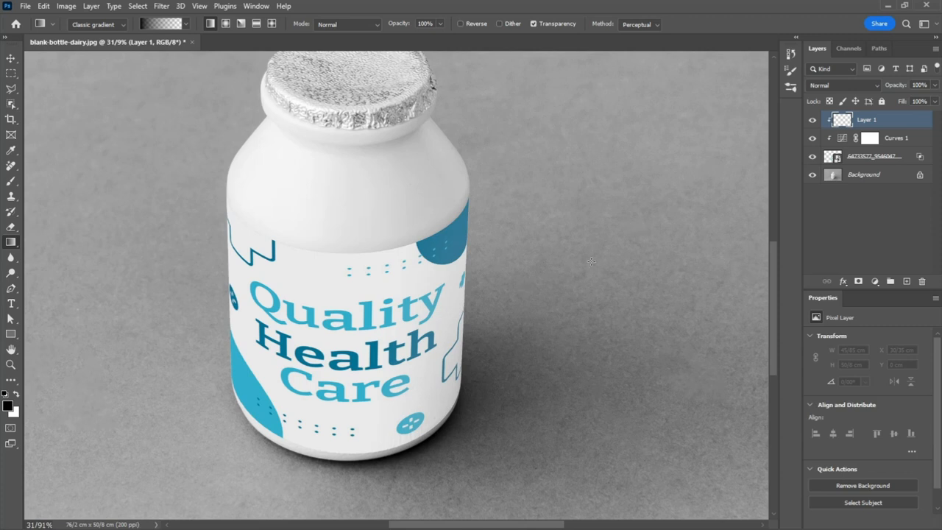
left_click_drag(333, 315, 329, 314)
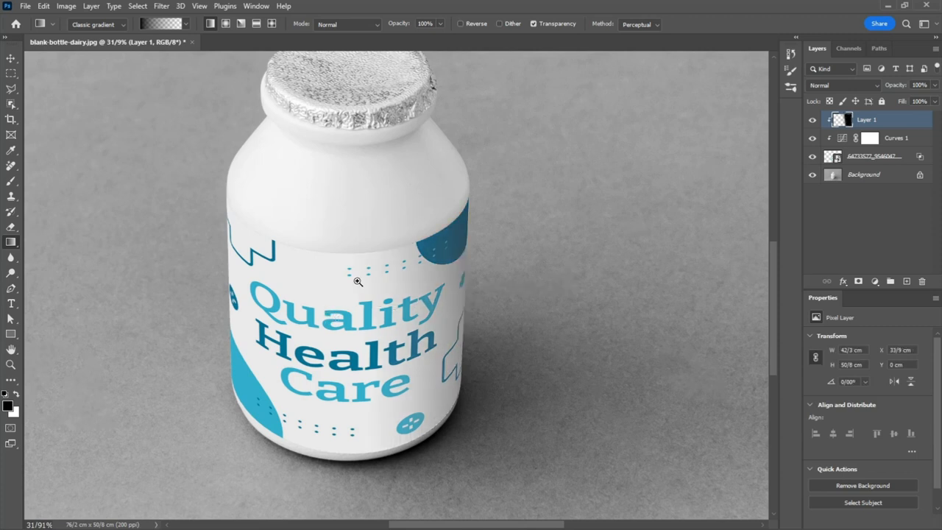
left_click_drag(358, 281, 331, 292)
Transform the gradient layer to bring its left edge slightly further over the label.
key("ctrl+0")
key("ctrl+t")
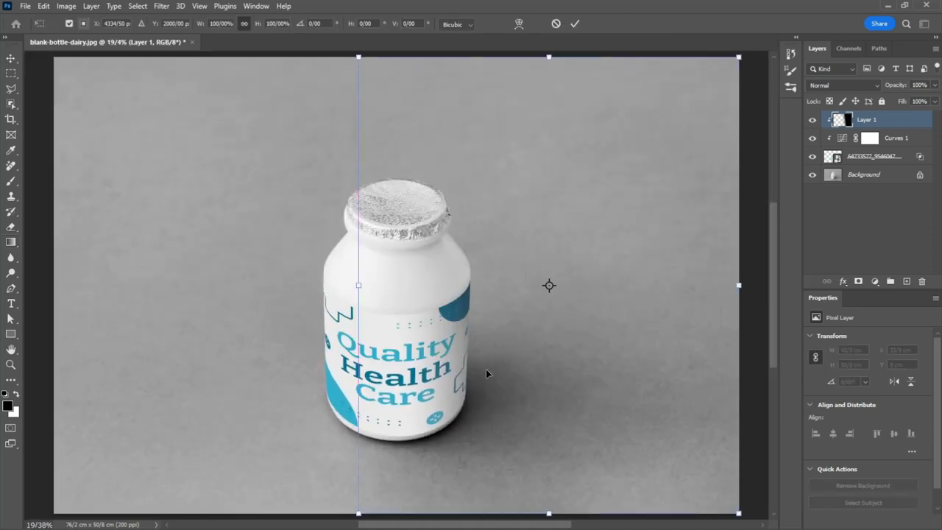
left_click_drag(368, 292, 346, 293)
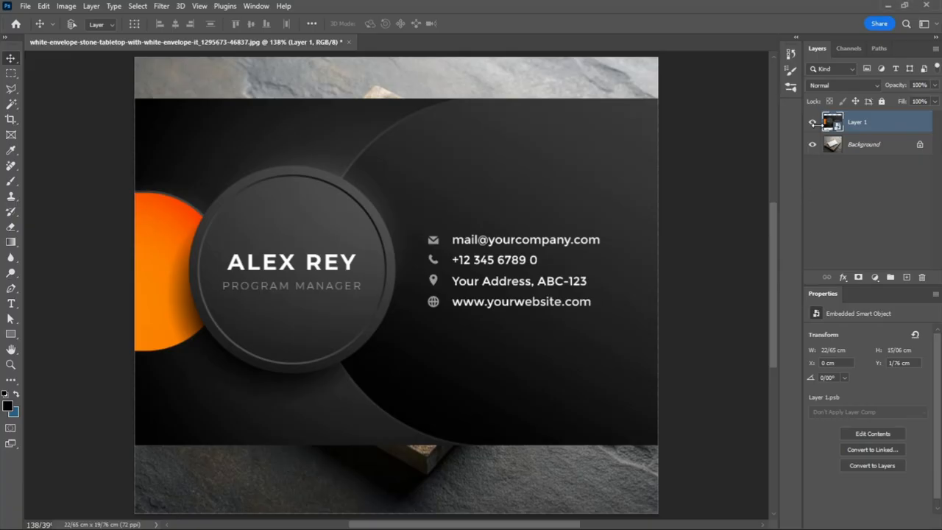
Scale the business card design to about 49.61% around its centre.
left_click(814, 124)
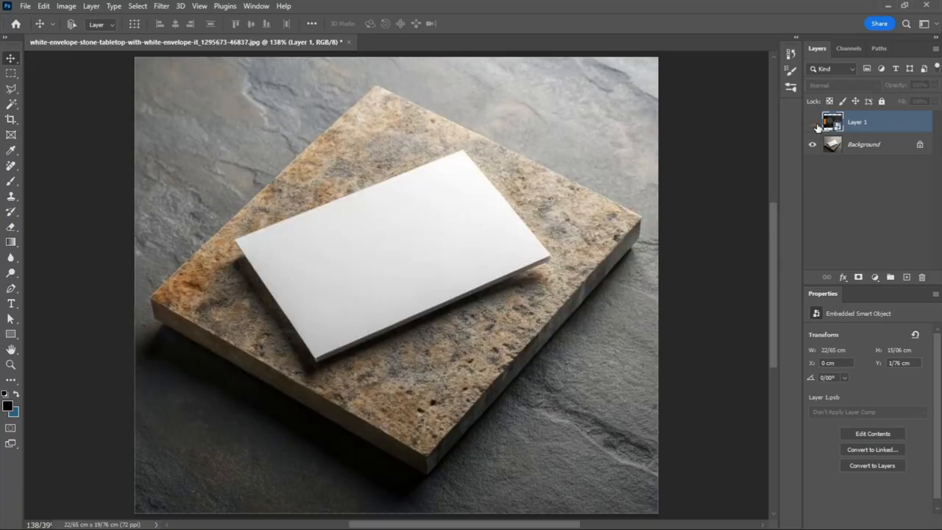
left_click(814, 124)
key("ctrl+t")
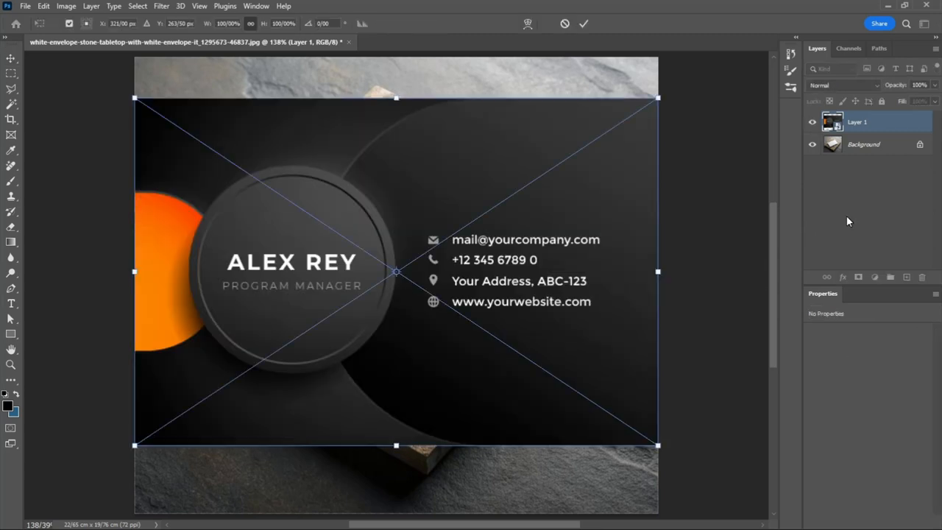
left_click_drag(660, 274, 528, 269)
scroll(528, 269, "up", 3)
Distort the business card design so its four corners match the blank white card on the stone slab.
right_click(505, 310)
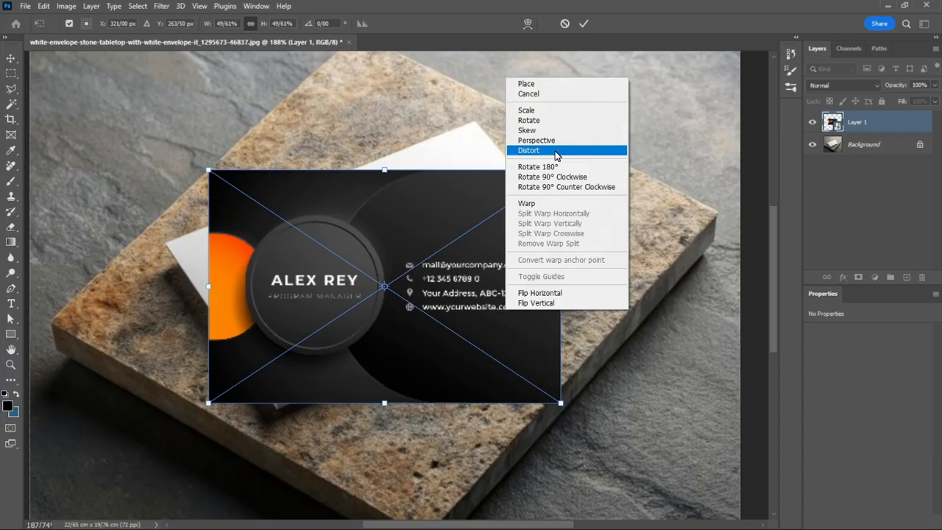
left_click(592, 157)
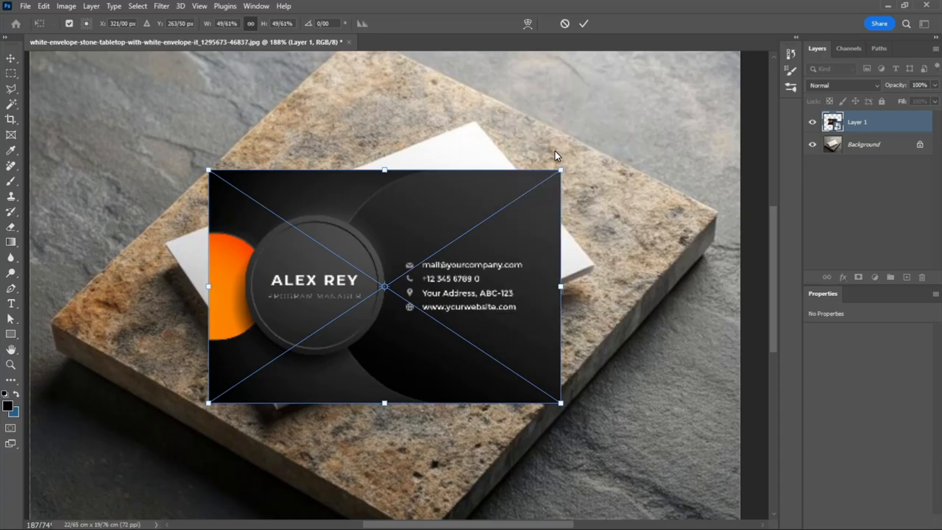
left_click_drag(591, 357, 544, 213)
left_click_drag(62, 357, 78, 410)
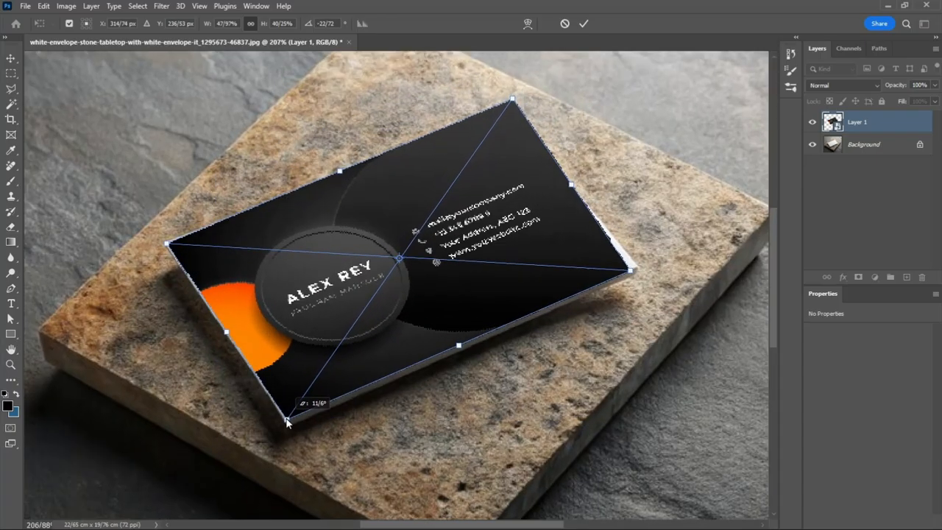
scroll(316, 404, "up", 5)
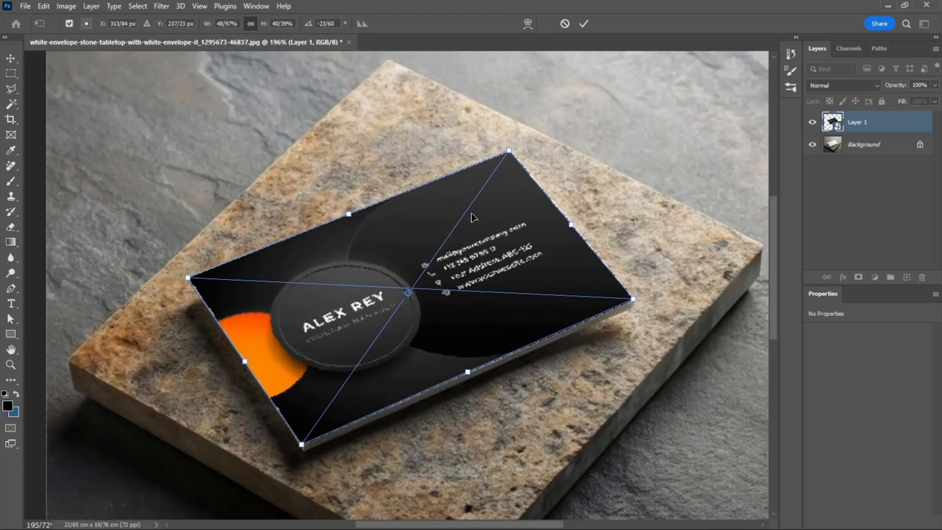
key("Return")
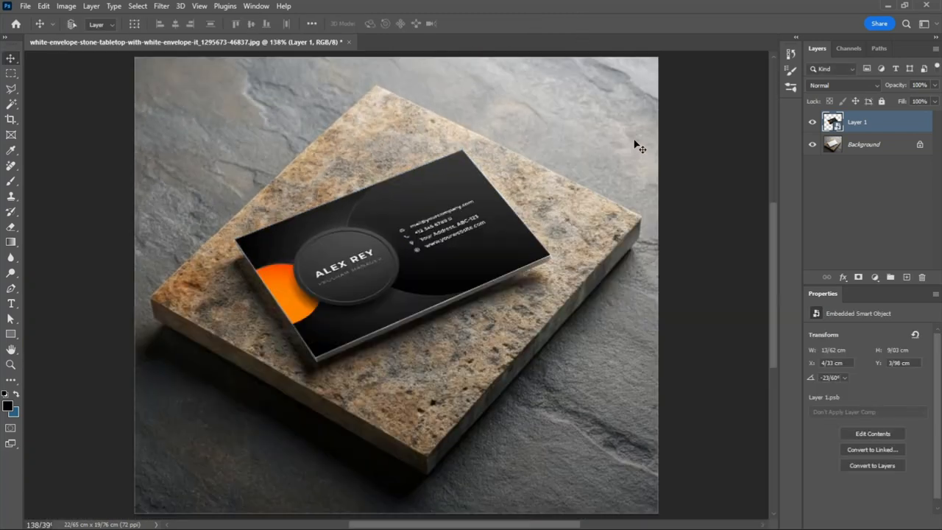
Temporarily hide the business card design to examine the lighting on the blank card beneath.
left_click(812, 122)
scroll(412, 175, "up", 2)
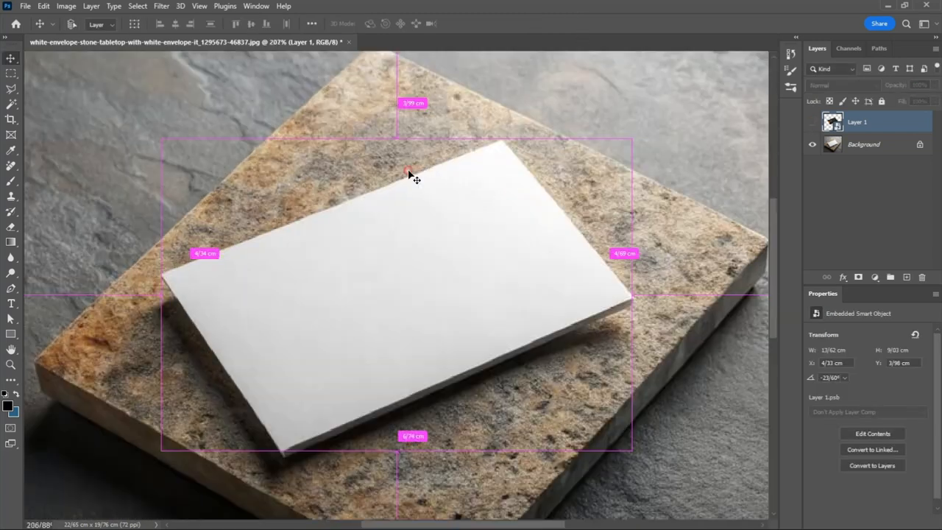
key("ctrl+space")
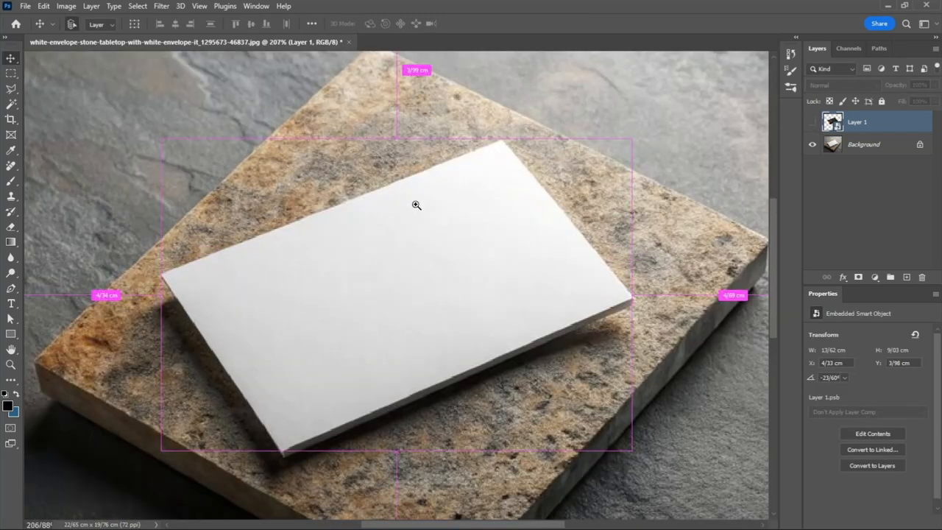
mouse_move(408, 205)
left_mouse_down()
mouse_move(387, 203)
mouse_move(396, 207)
left_mouse_up()
left_click(812, 122)
Duplicate the business card design layer and set the copy's opacity to 50%.
key("ctrl+j")
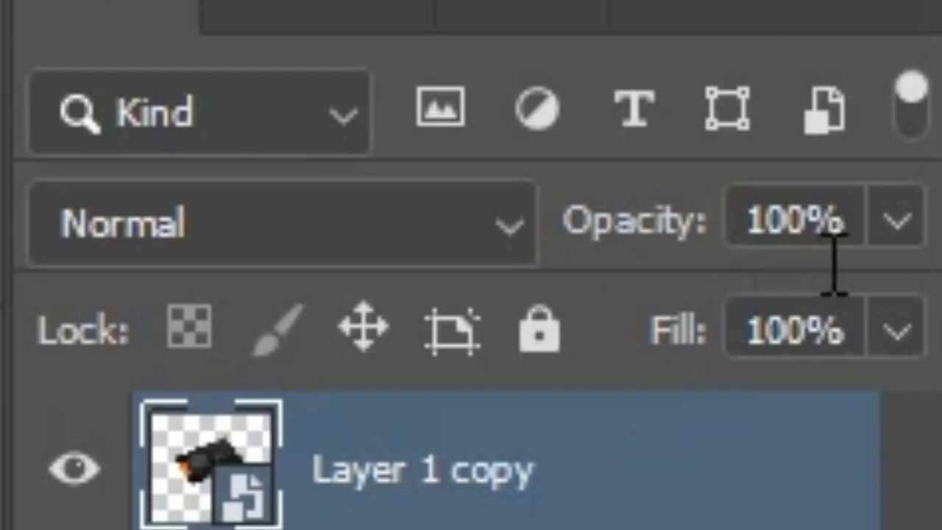
left_click(931, 106)
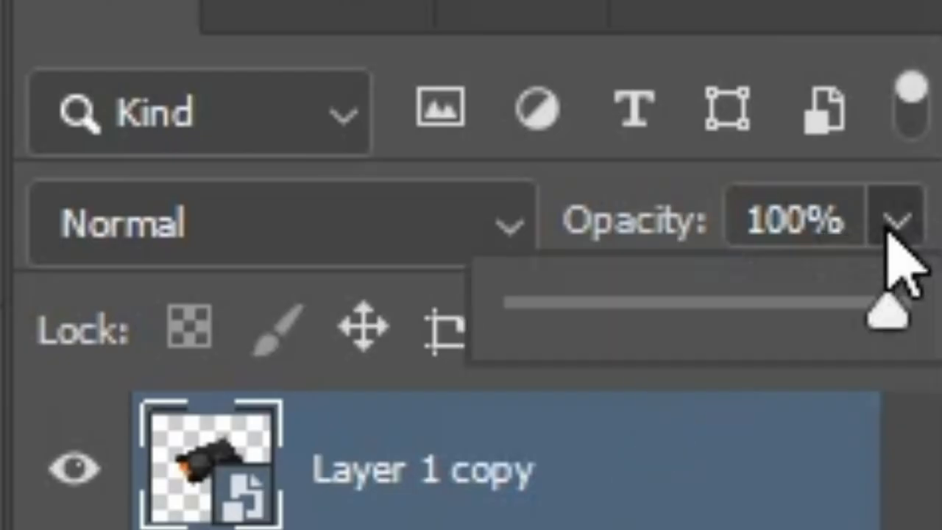
left_click_drag(894, 316, 715, 336)
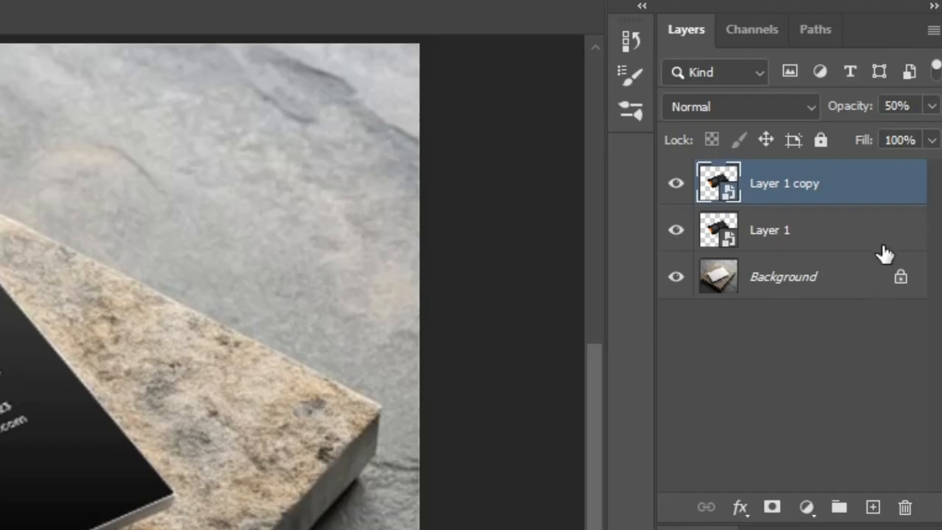
Split Layer 1's Underlying Layer highlight slider in Blend If to 224 / 255.
left_click(884, 250)
right_click(884, 250)
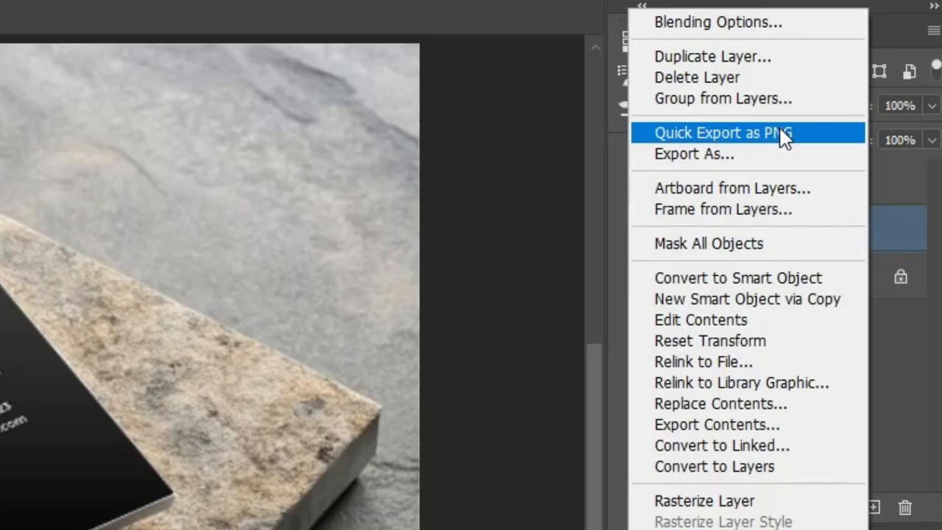
left_click(815, 23)
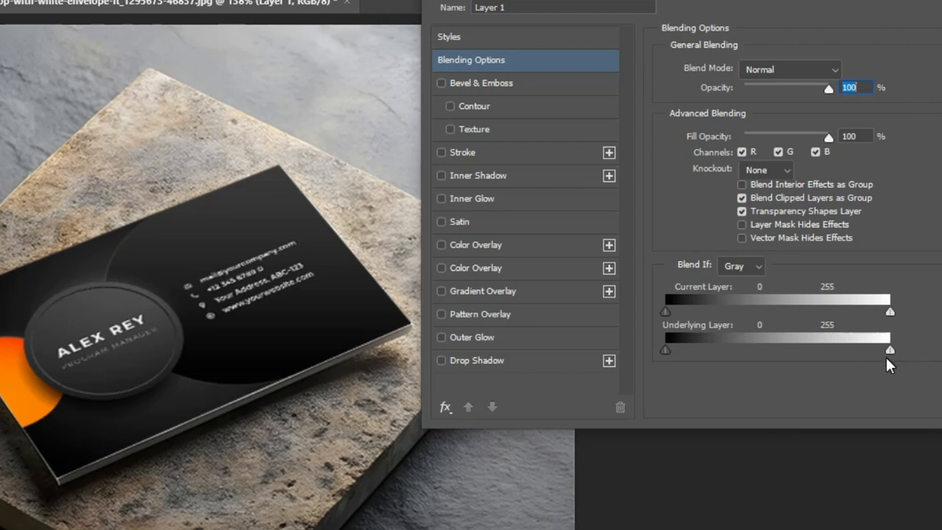
left_click_drag(887, 351, 859, 347)
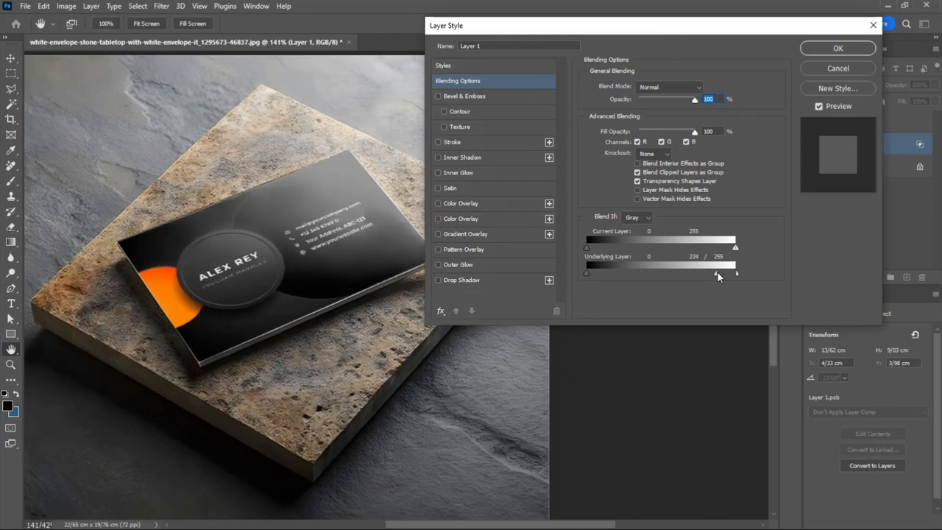
left_click_drag(718, 272, 719, 273)
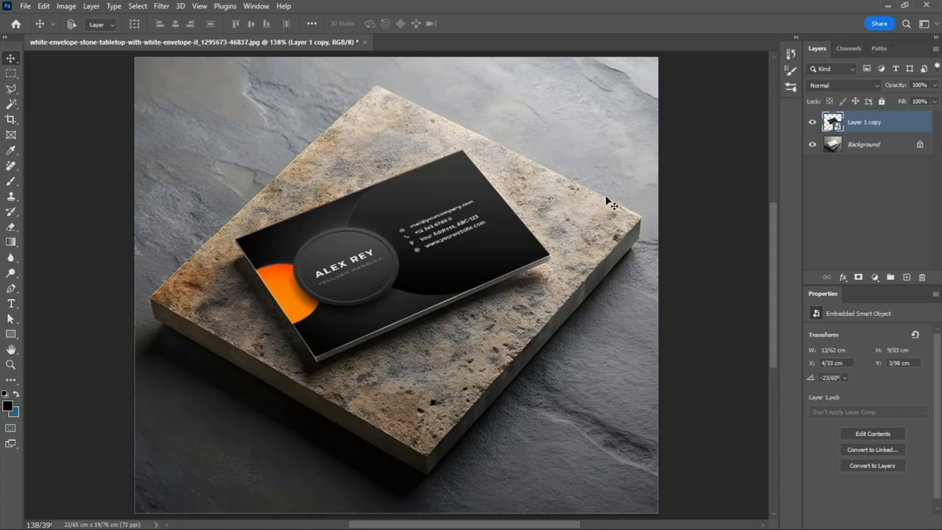
Add a new empty layer above the business card design and clip it to that design with a clipping mask.
left_click(907, 278)
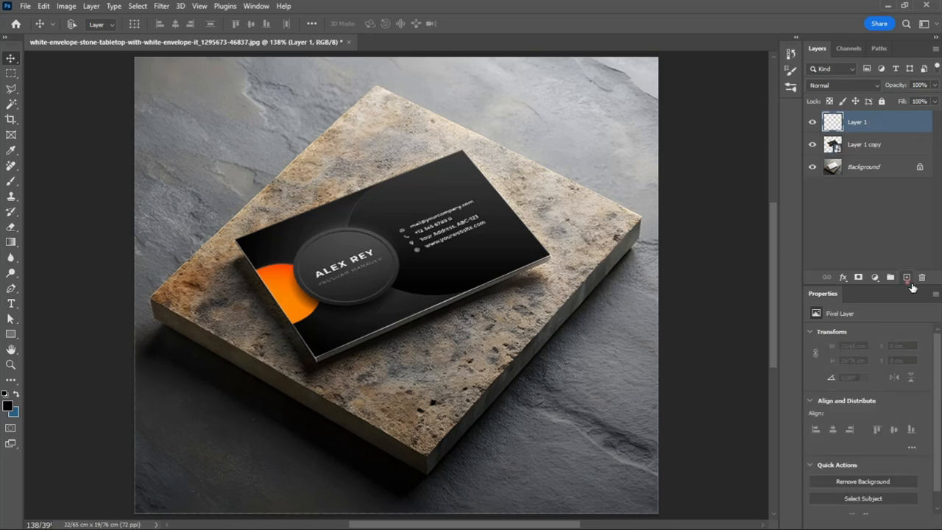
right_click(868, 122)
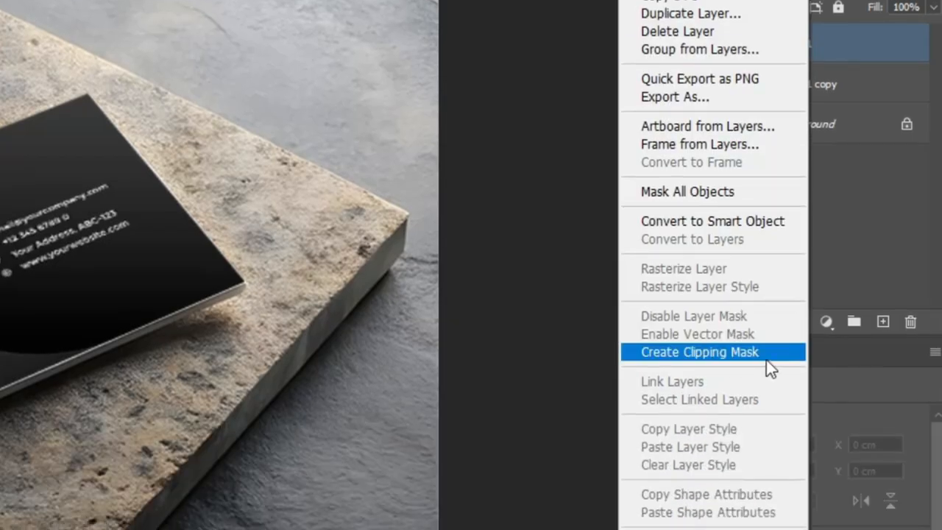
left_click(780, 352)
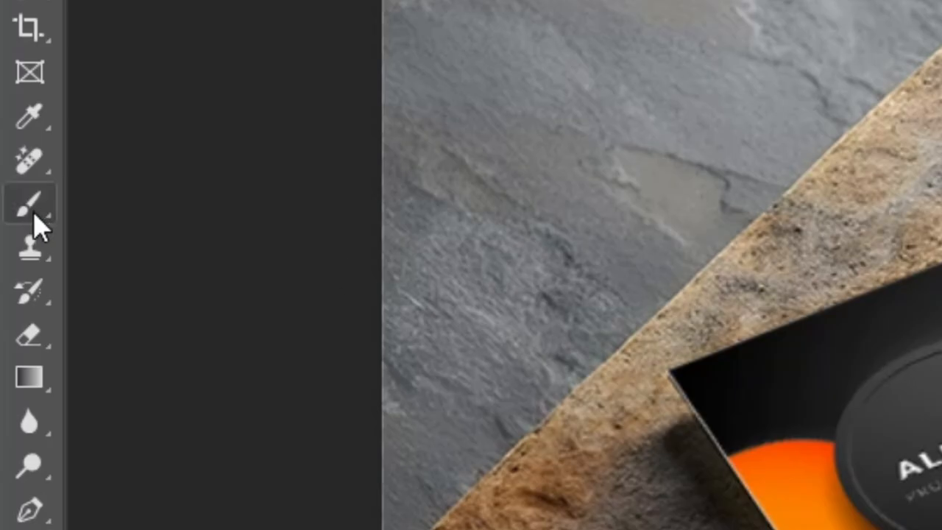
Set up the Brush tool for painting with a white foreground and black background colour.
right_click(32, 211)
left_click(290, 213)
right_click(366, 90)
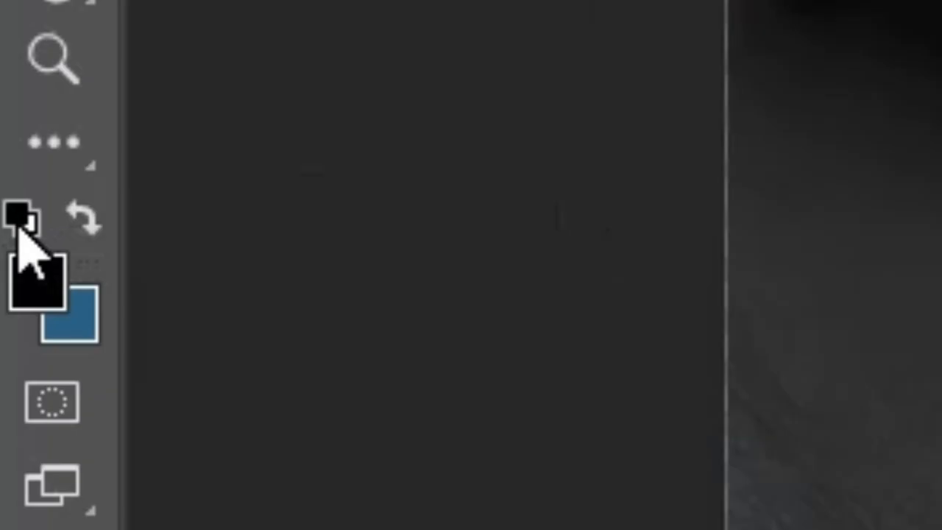
left_click(21, 220)
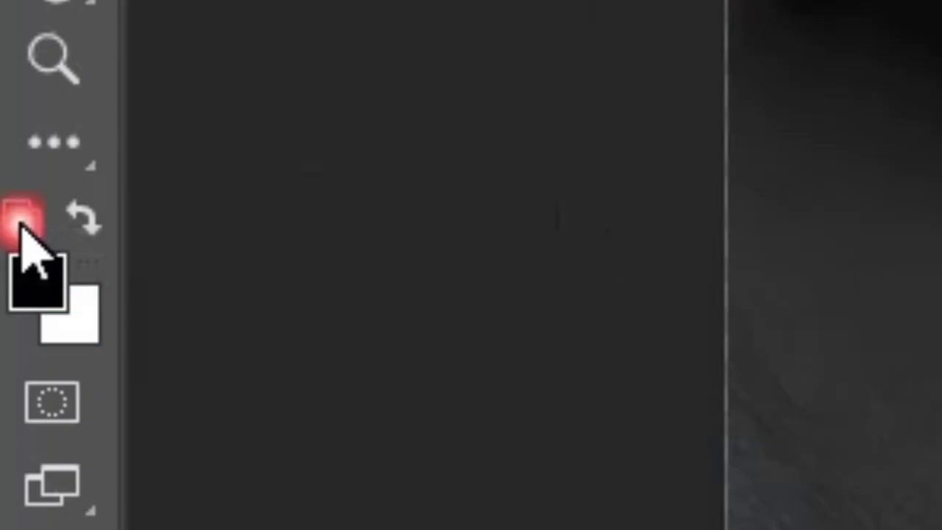
left_click(86, 219)
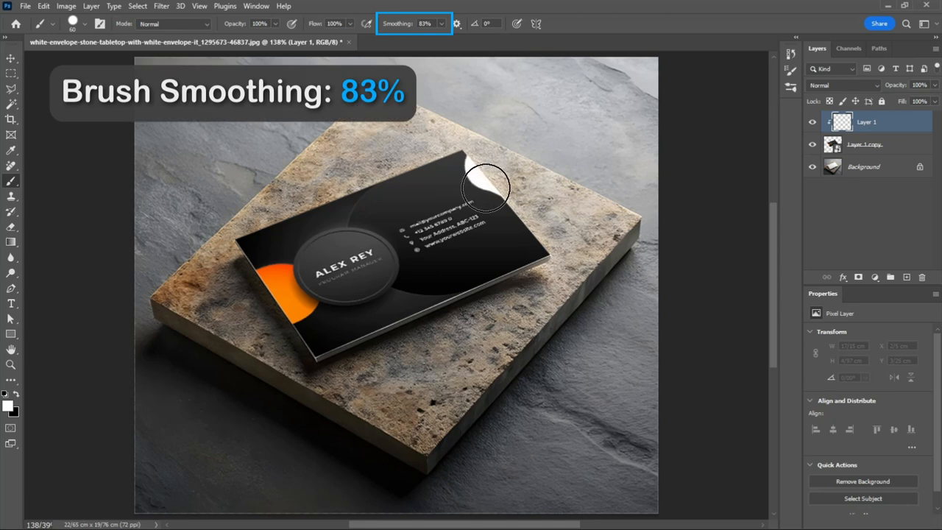
Paint a hard-edged white reflection along the card's upper edge on the clipped layer and lower the layer's opacity to 47%.
mouse_move(486, 188)
left_mouse_down()
mouse_move(445, 181)
mouse_move(309, 221)
left_mouse_up()
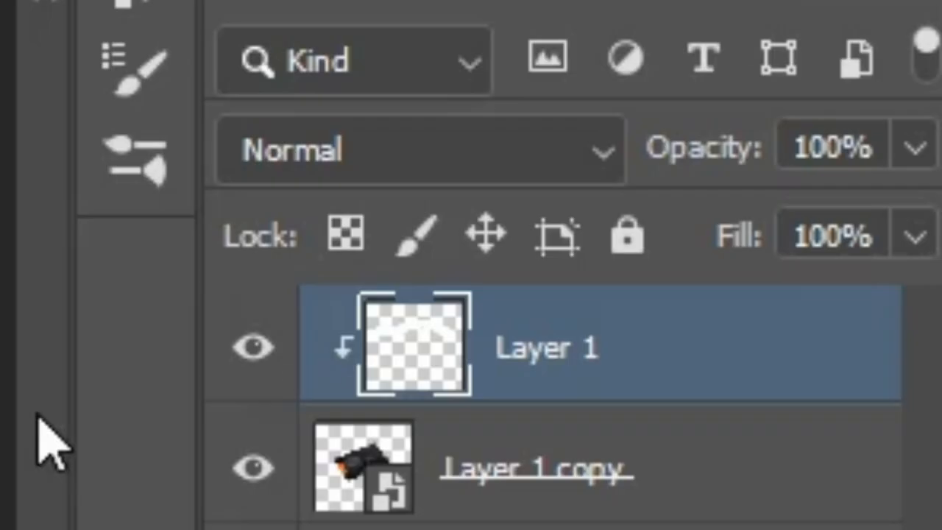
left_click_drag(754, 158, 243, 192)
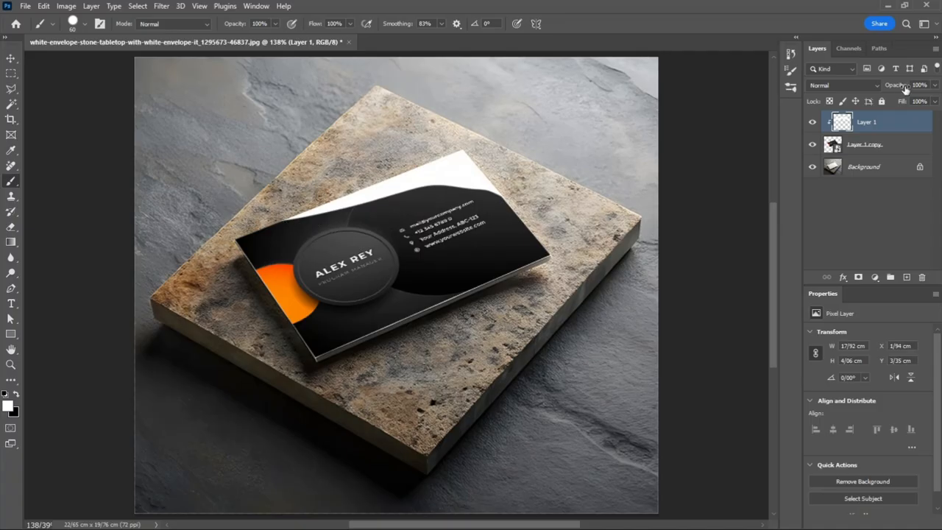
left_click_drag(905, 89, 764, 96)
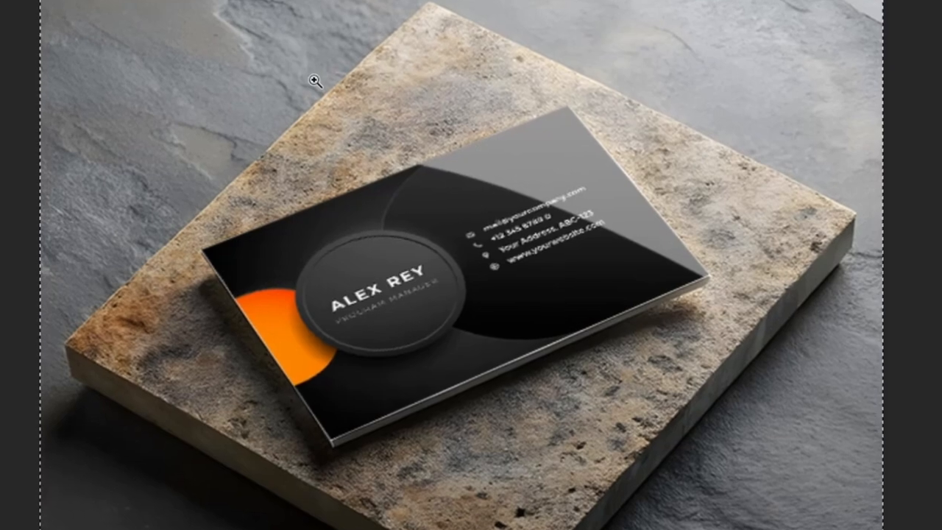
Pick the Soft Round brush with 0% hardness and paint a soft white highlight over the card's upper right corner.
right_click(591, 271)
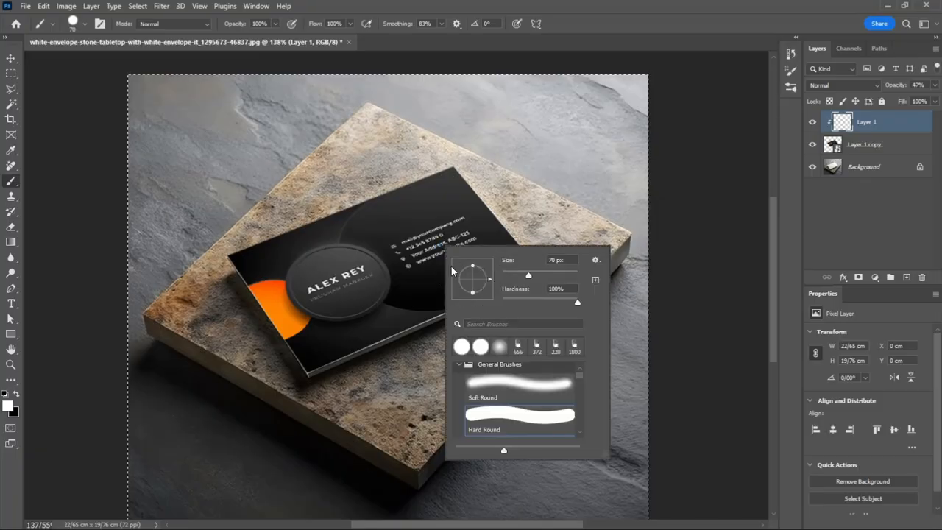
left_click(529, 399)
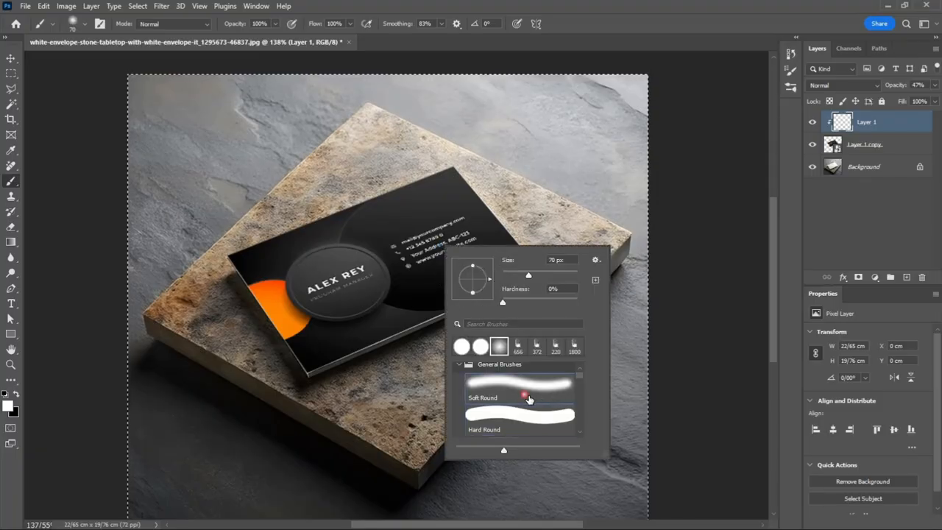
left_click_drag(449, 205, 480, 207)
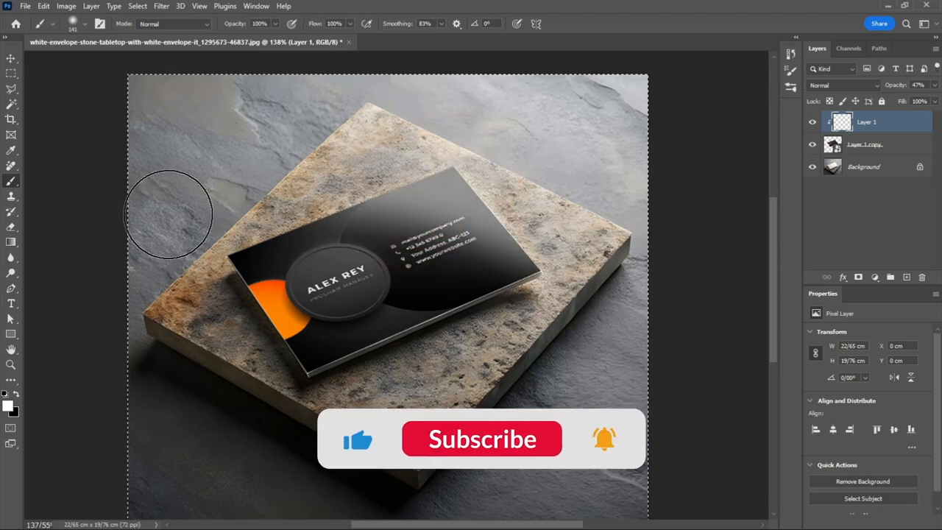
scroll(446, 236, "down", 5)
scroll(446, 236, "up", 6)
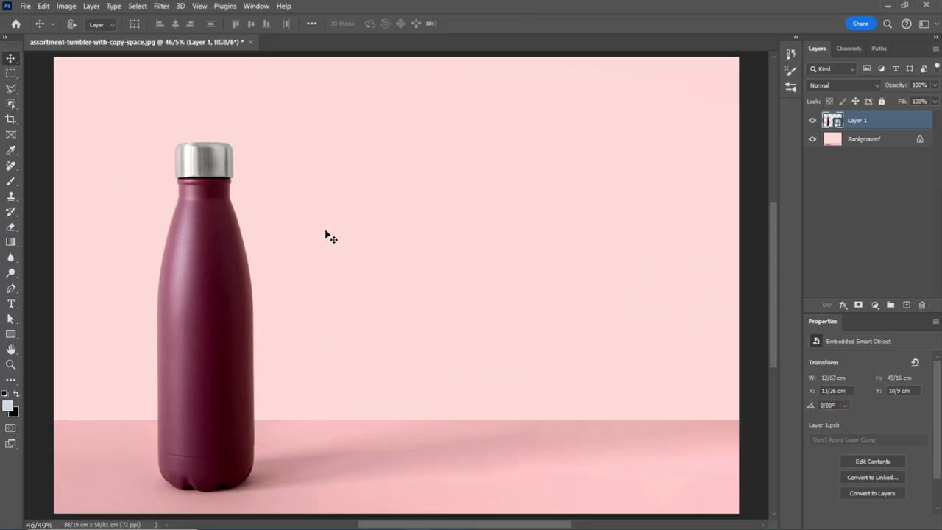
Free-transform the bottle layer in perspective, spreading its top corners symmetrically to about 130% width.
key("ctrl+t")
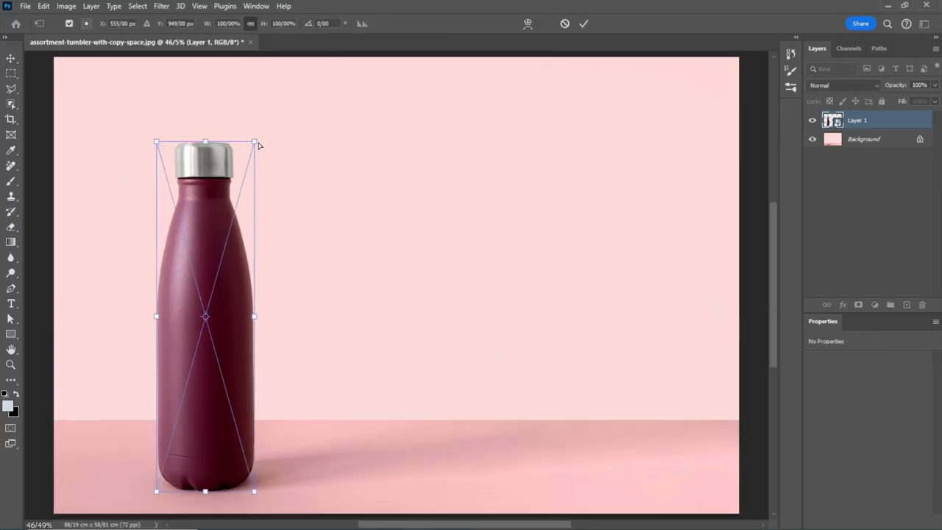
mouse_move(257, 145)
left_mouse_down()
mouse_move(299, 147)
mouse_move(239, 148)
mouse_move(279, 145)
mouse_move(258, 148)
left_mouse_up()
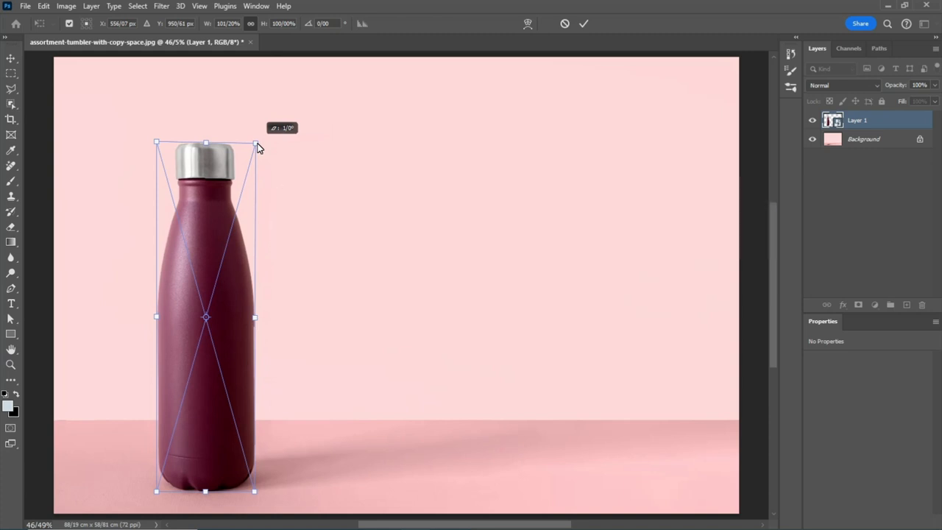
left_click_drag(258, 148, 286, 144)
mouse_move(282, 142)
left_mouse_down()
mouse_move(240, 142)
mouse_move(314, 148)
mouse_move(244, 143)
mouse_move(271, 141)
left_mouse_up()
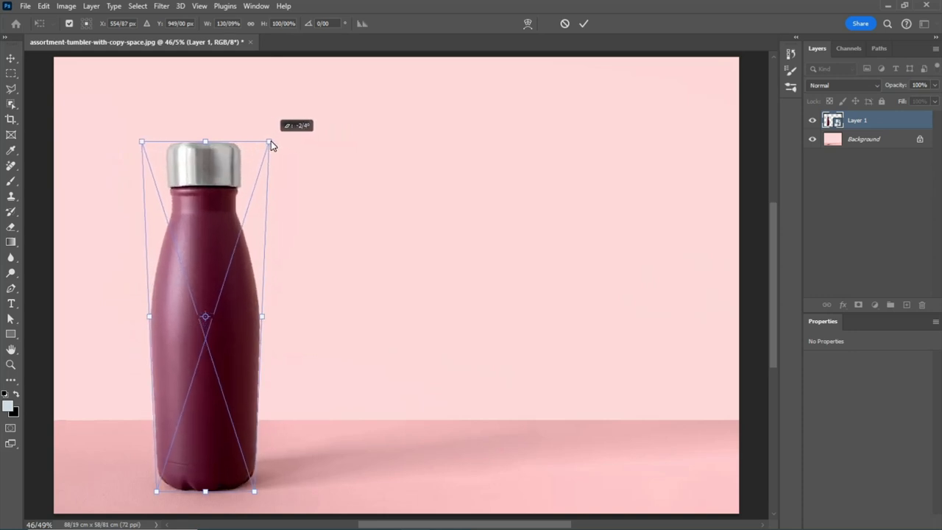